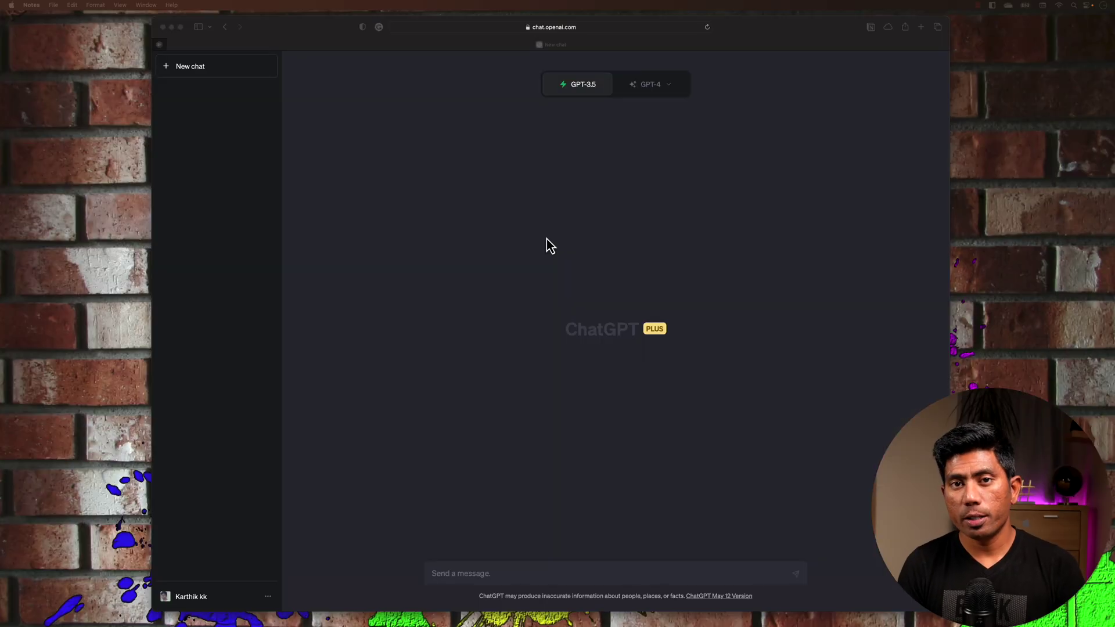
- Paste and send the account-opening requirements, requesting BDD positive/negative scenarios with test-data tables
click(448, 573)
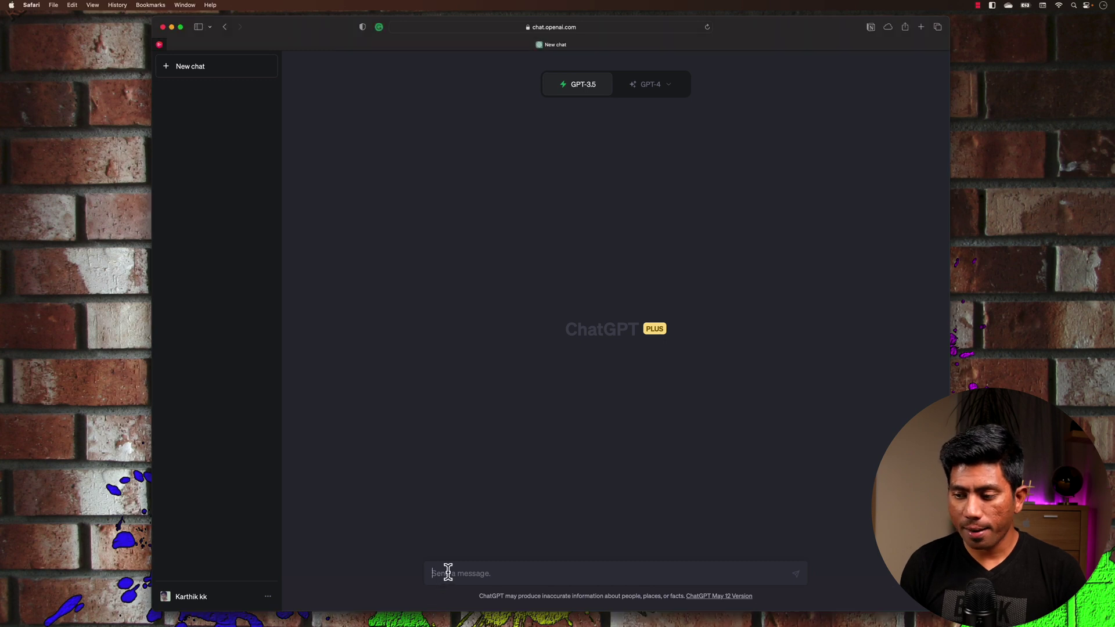
key(super+v)
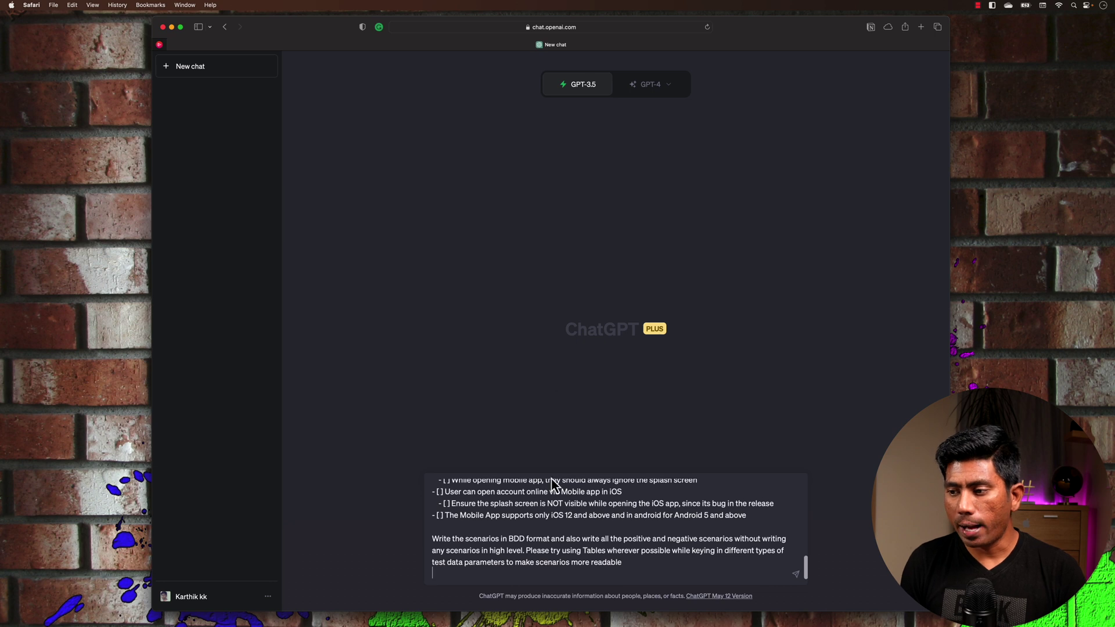
scroll(540, 511, up, 10)
scroll(540, 507, down, 5)
scroll(541, 507, down, 5)
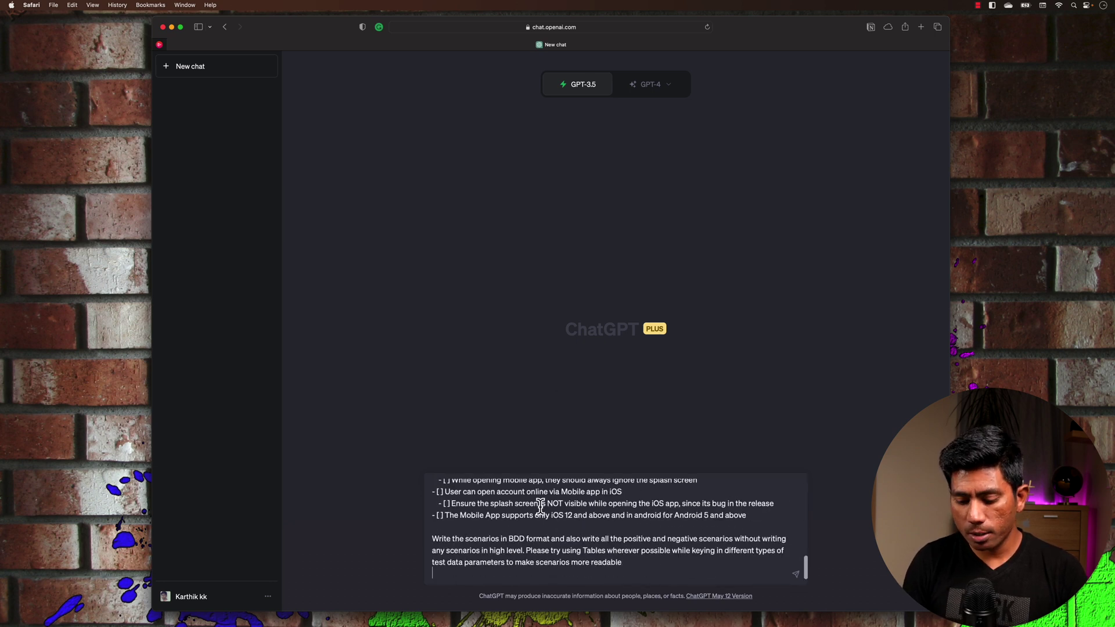
key(Return)
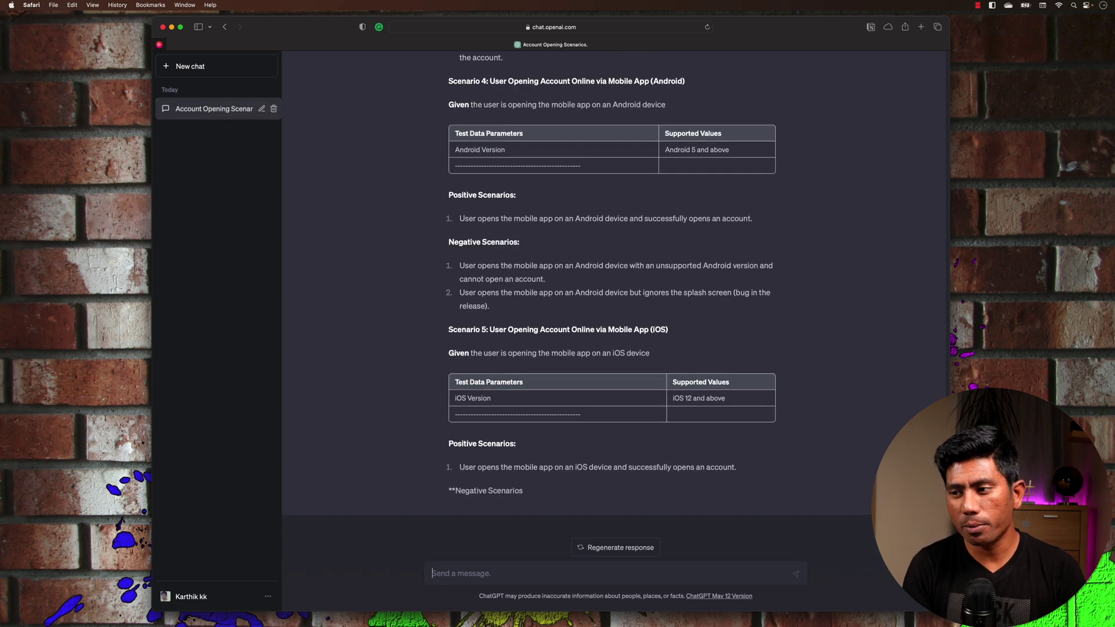
- Send 'continue' so ChatGPT finishes the cut-off BDD scenario answer
scroll(566, 449, up, 15)
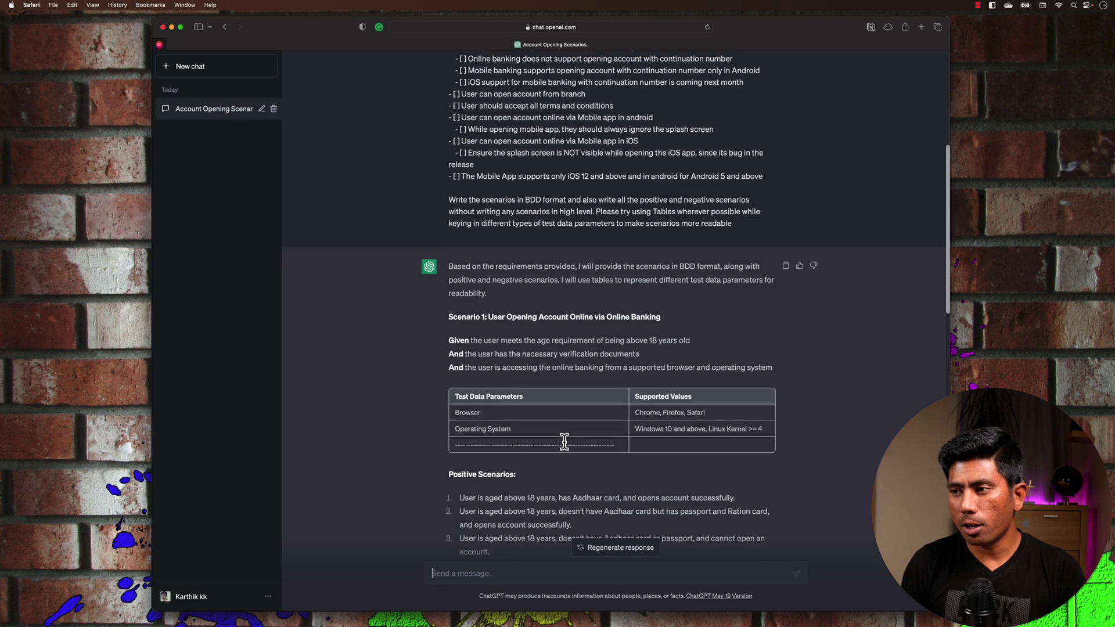
scroll(566, 447, down, 10)
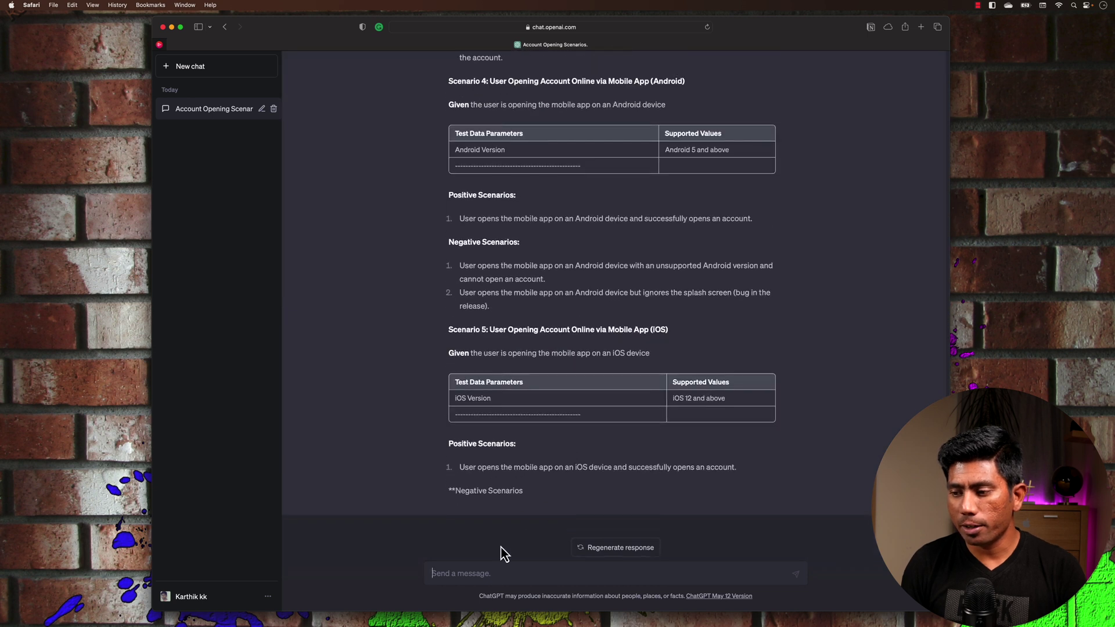
text(continue)
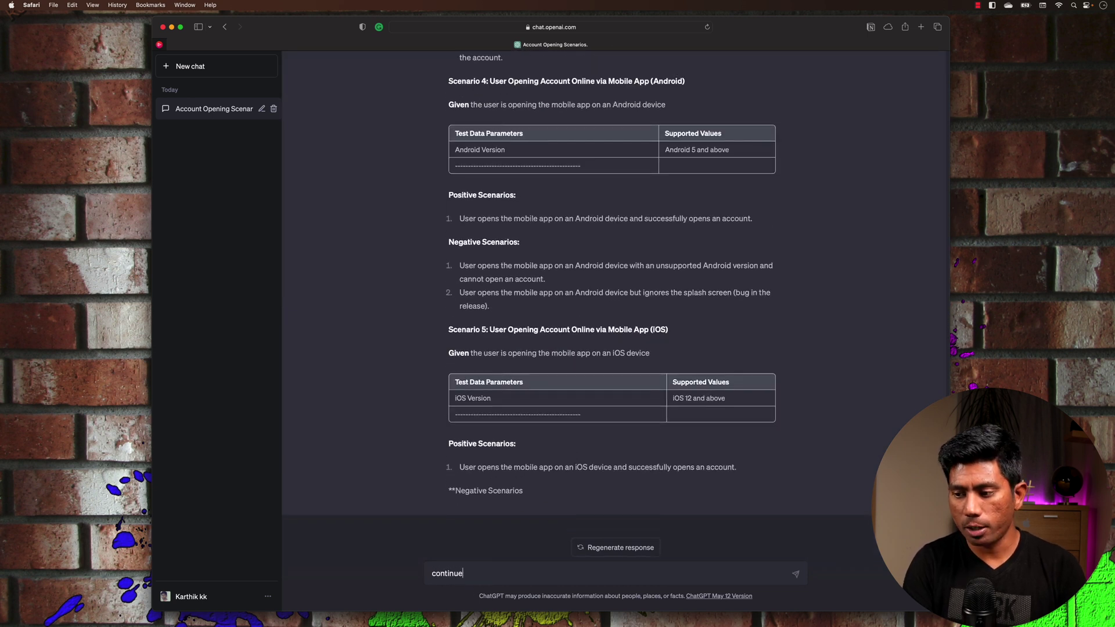
key(Return)
- Review the added iOS negative scenarios and closing note, then start a new chat
scroll(561, 366, up, 20)
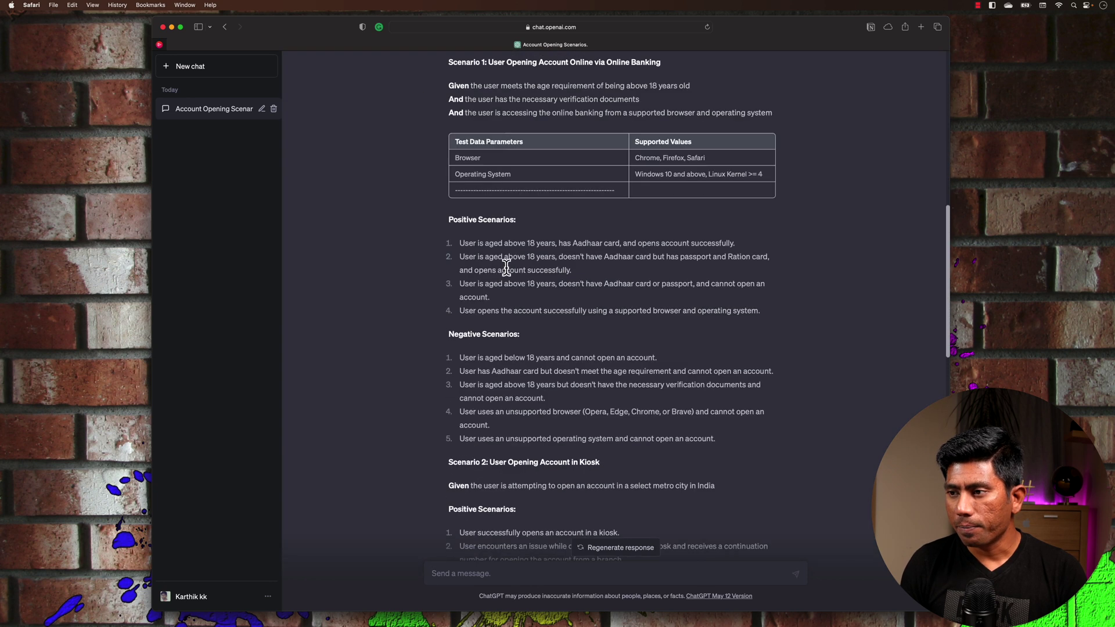
scroll(462, 249, up, 5)
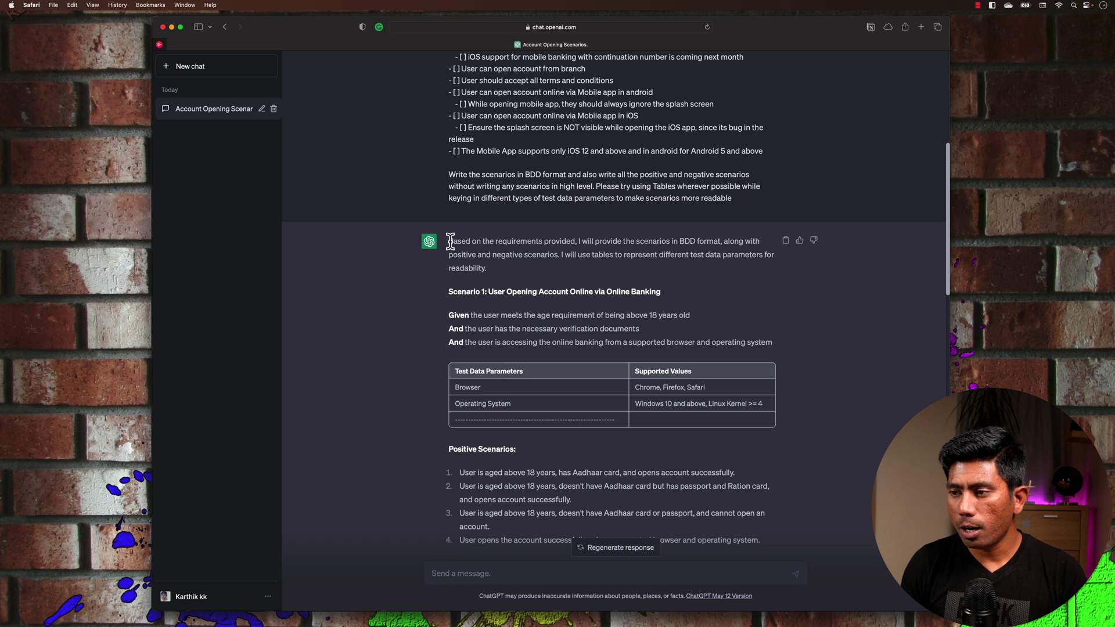
scroll(555, 464, down, 20)
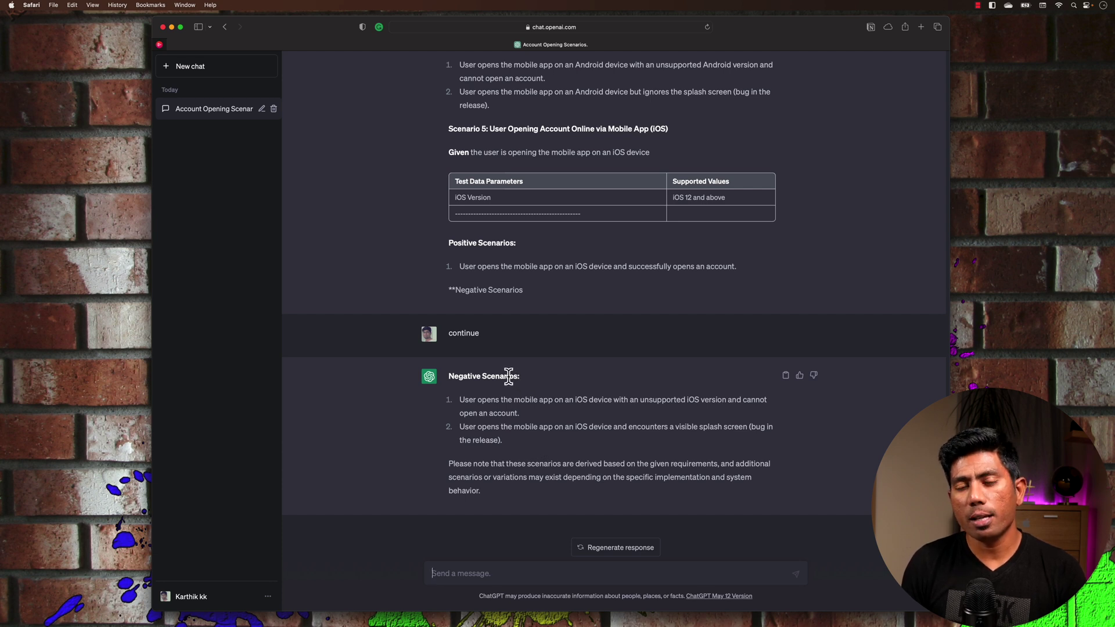
scroll(509, 376, up, 20)
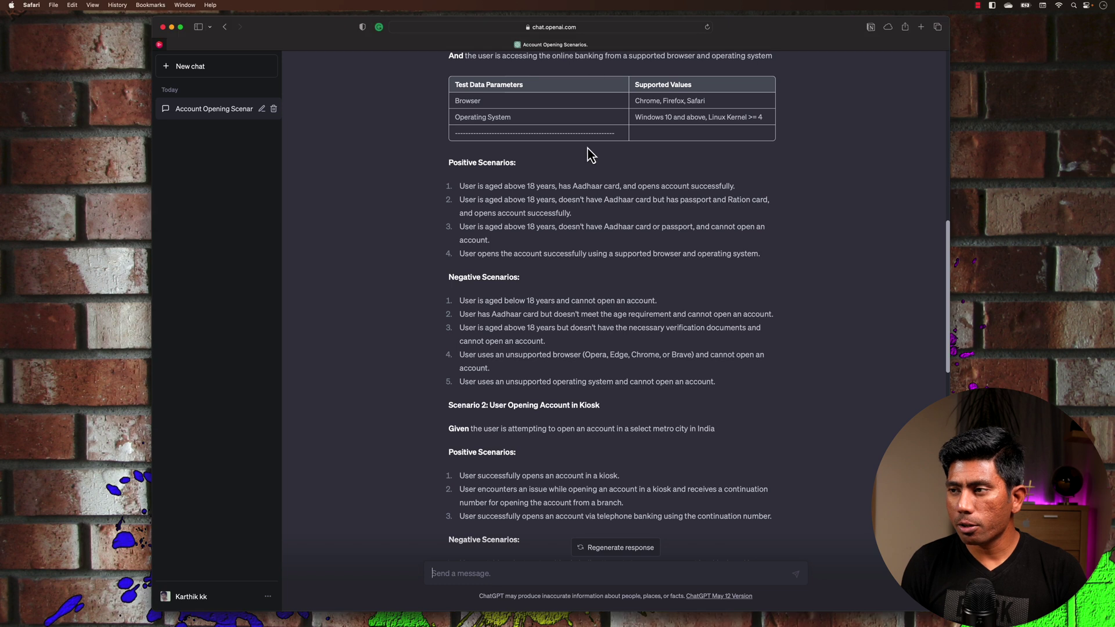
key(super+Up)
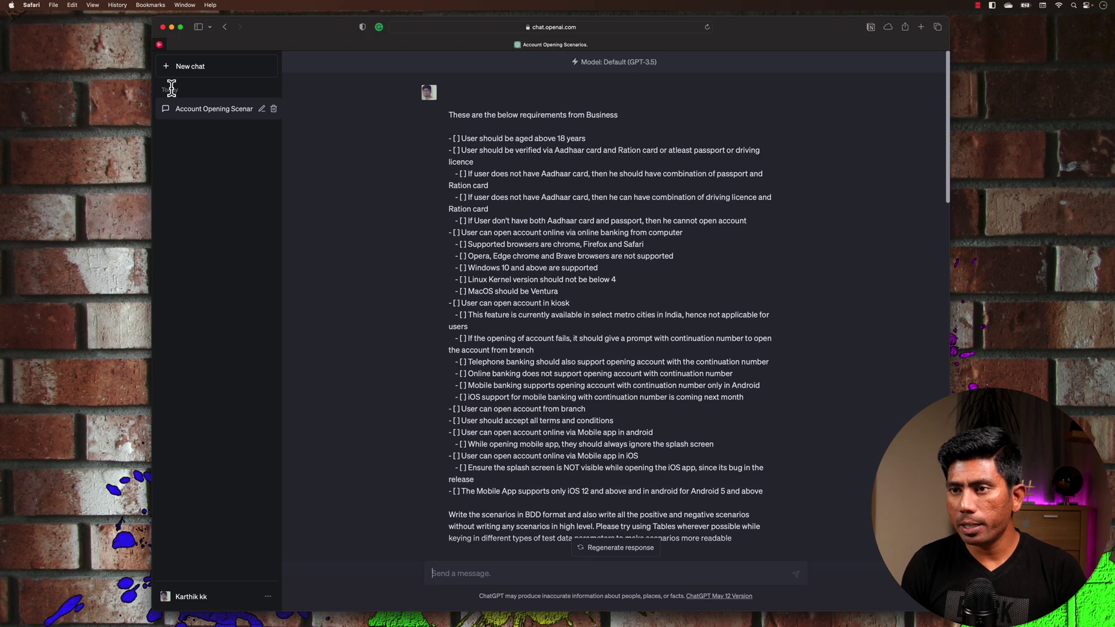
click(182, 66)
- On GPT-4, send the requirements and Gherkin scenarios asking for requirement traceability between them
click(664, 96)
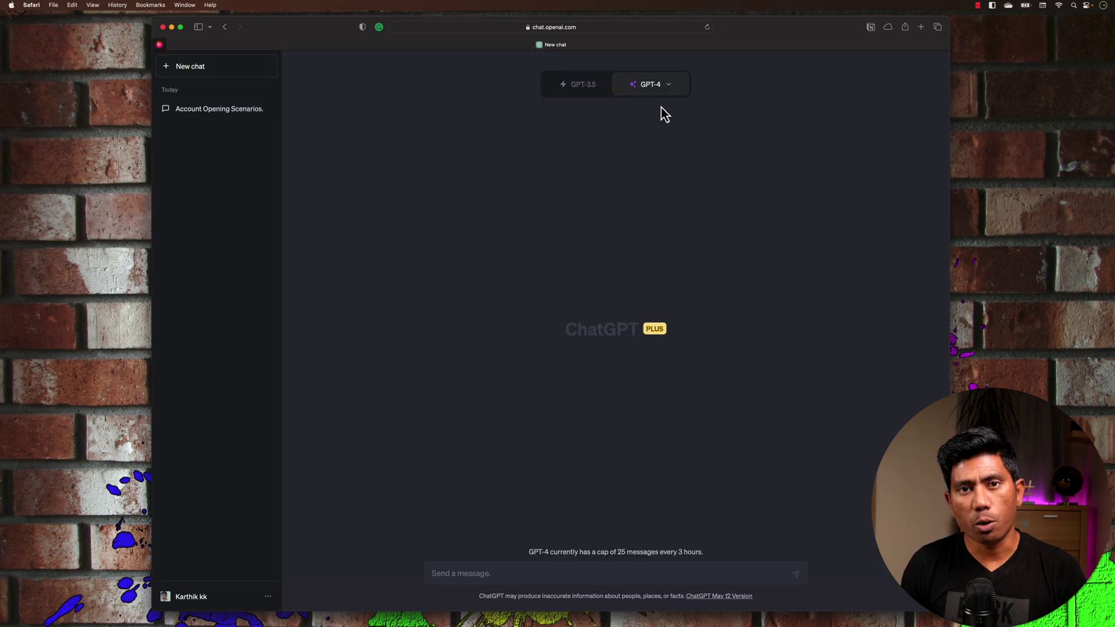
click(461, 574)
text(Scenario: User tries to open an account online with unsupported operating system Given the user is aged above 18 years And the user has a valid identification document And the user is accessing online banking from a computer And the user's operating system does not meet the requirements When the user navigates to the ICICI bank website Then the user is unable to open an account)
scroll(580, 543, up, 10)
scroll(580, 543, down, 6)
scroll(580, 543, up, 4)
scroll(521, 543, down, 8)
scroll(521, 541, down, 12)
scroll(521, 542, up, 8)
scroll(521, 540, up, 10)
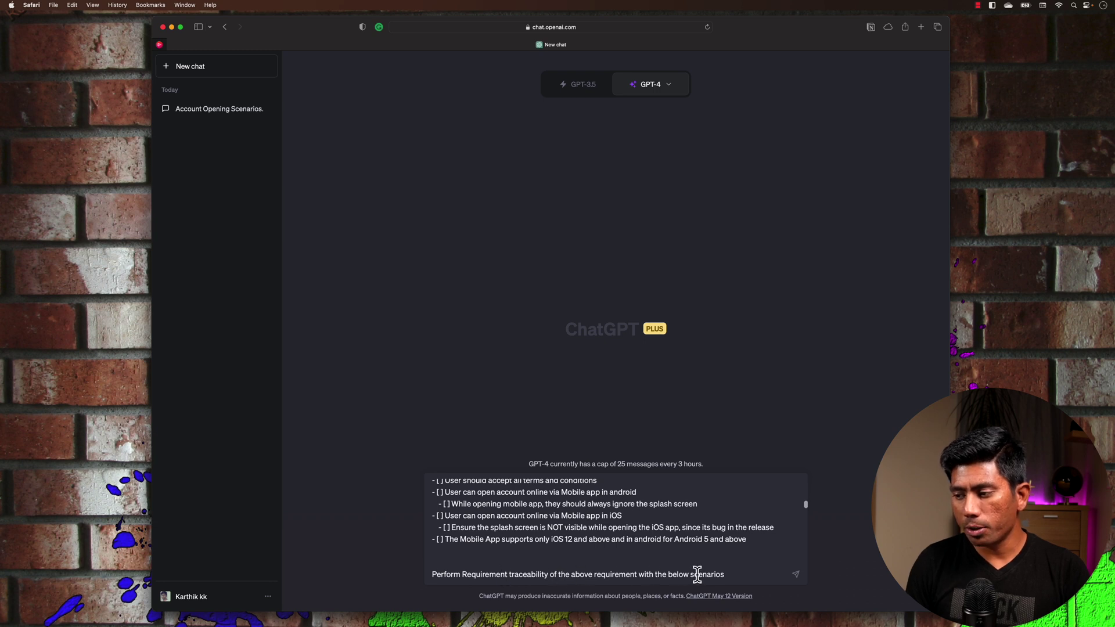
scroll(697, 573, down, 1)
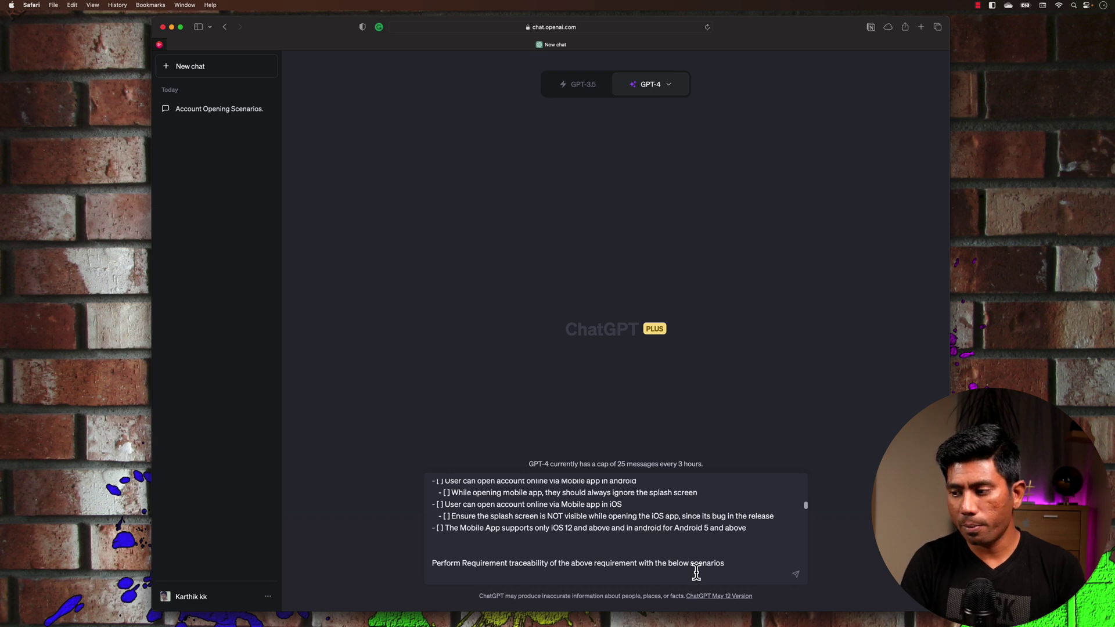
key(Return)
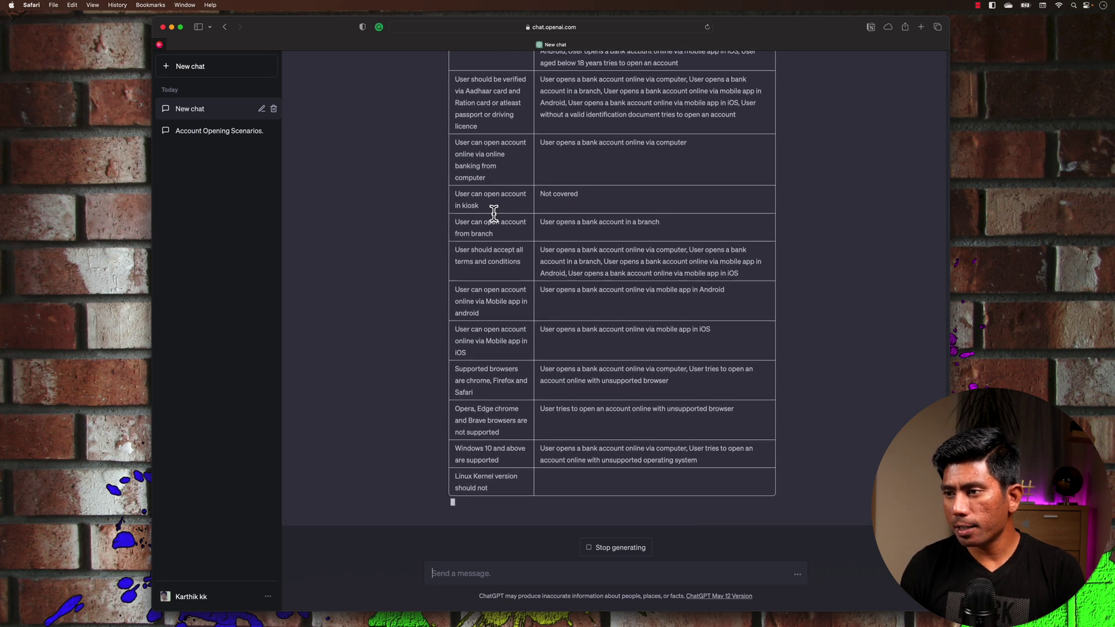
- Select the kiosk requirement row marked 'Not covered' in GPT-4's traceability table
scroll(499, 216, up, 3)
drag(454, 252, 582, 251)
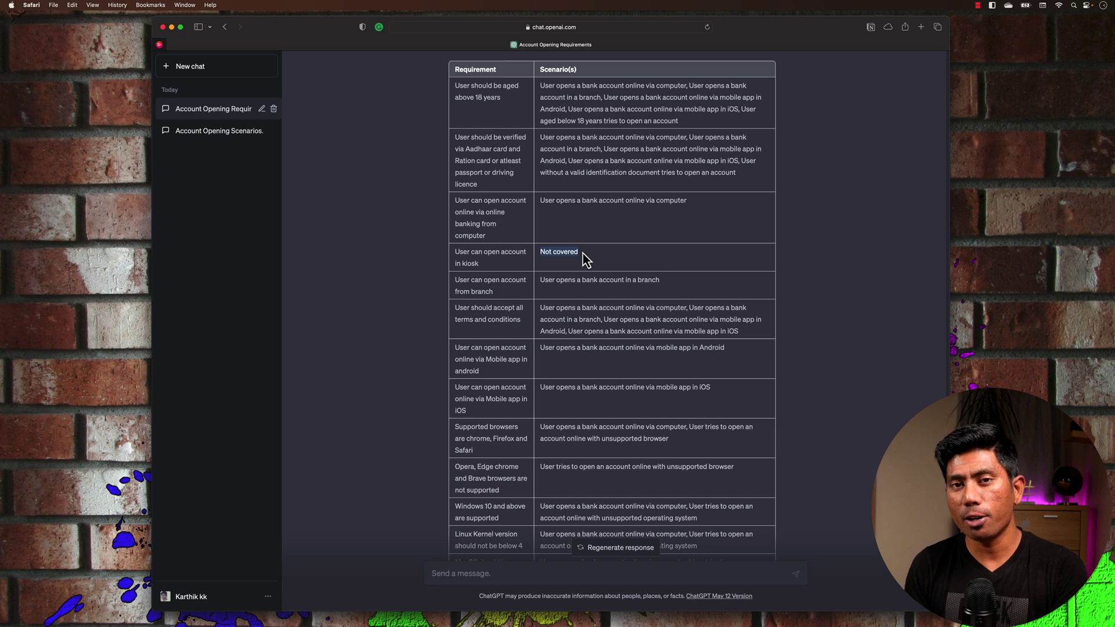
- Highlight the uncovered-requirements note and start typing 'Can you try covering the missing scenarios and then'
scroll(586, 258, down, 5)
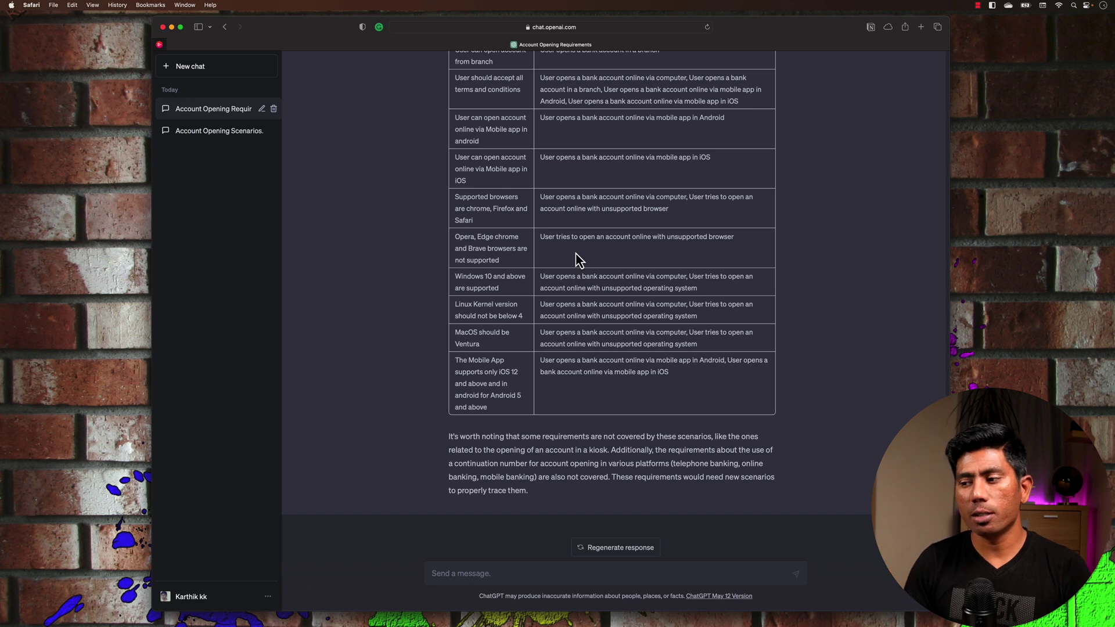
drag(449, 437, 671, 465)
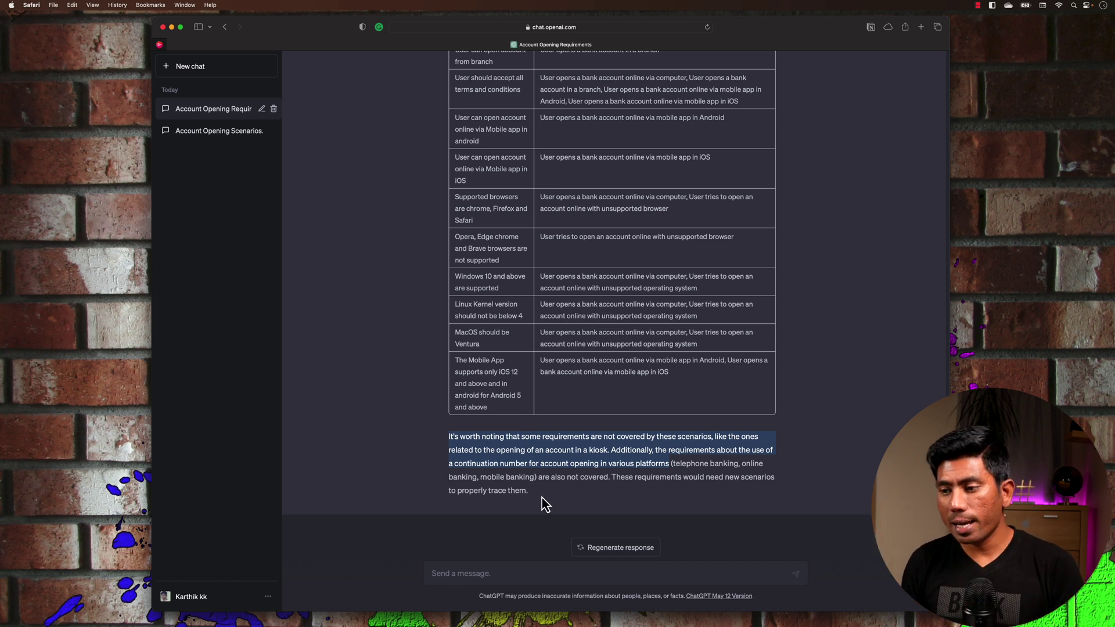
click(452, 580)
text(Can you try covering the)
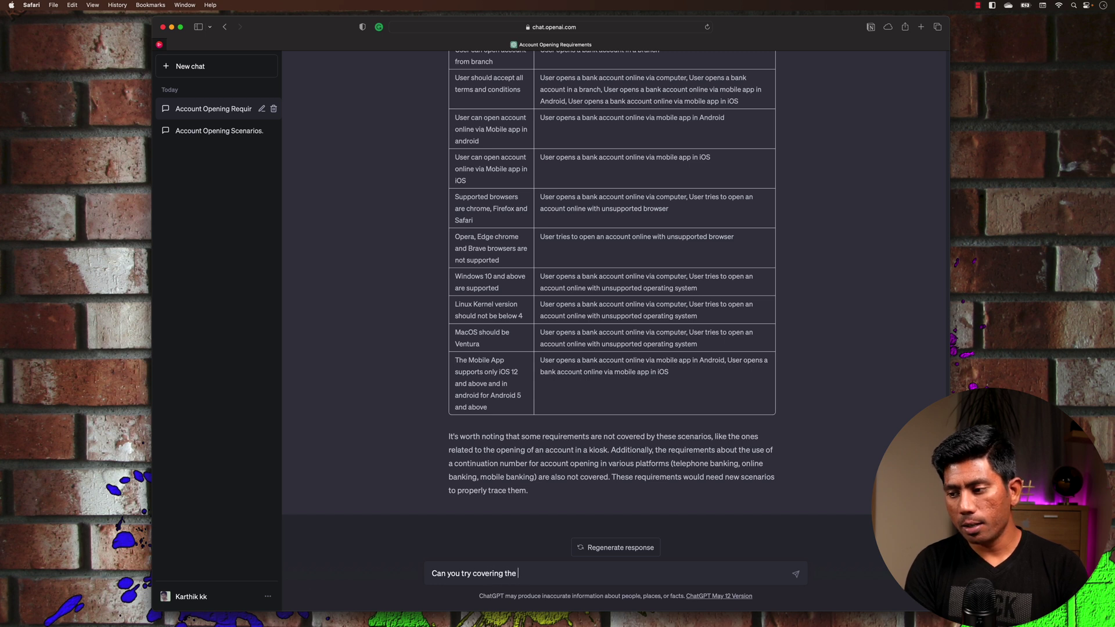
text( missing scenarios and then)
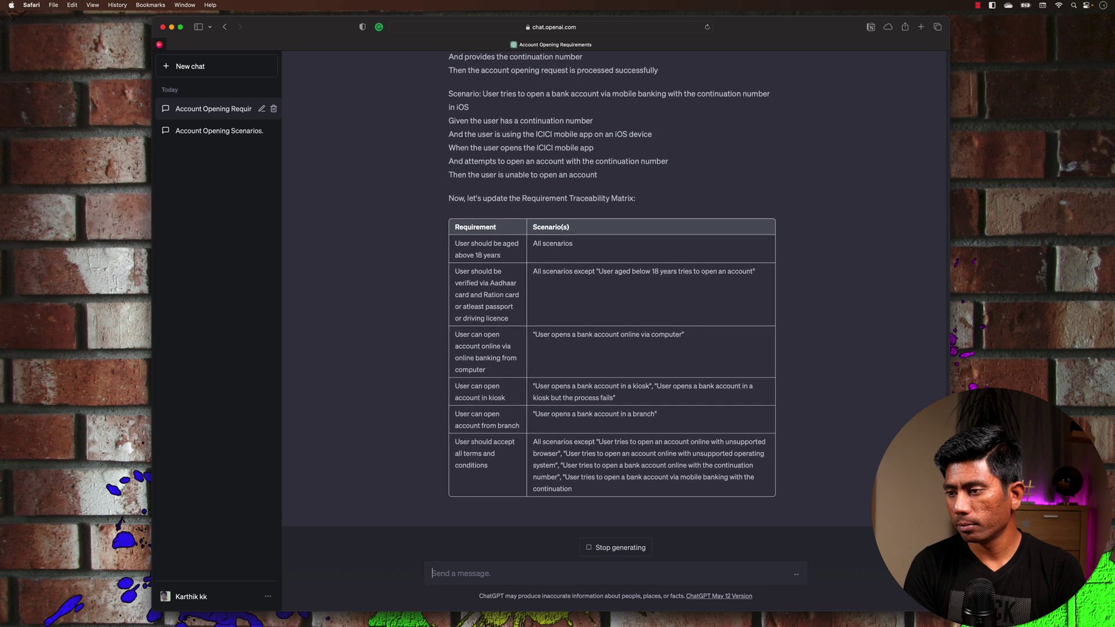
- Send 'continue' so GPT-4 resumes the cut-off updated traceability matrix
text(continue)
key(Return)
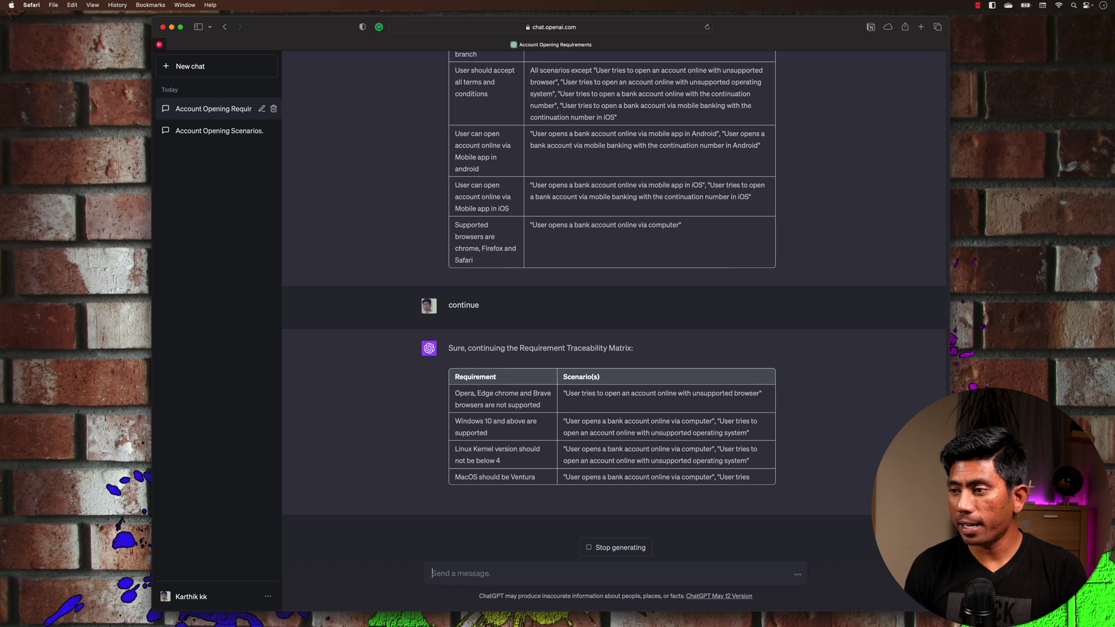
scroll(596, 290, up, 10)
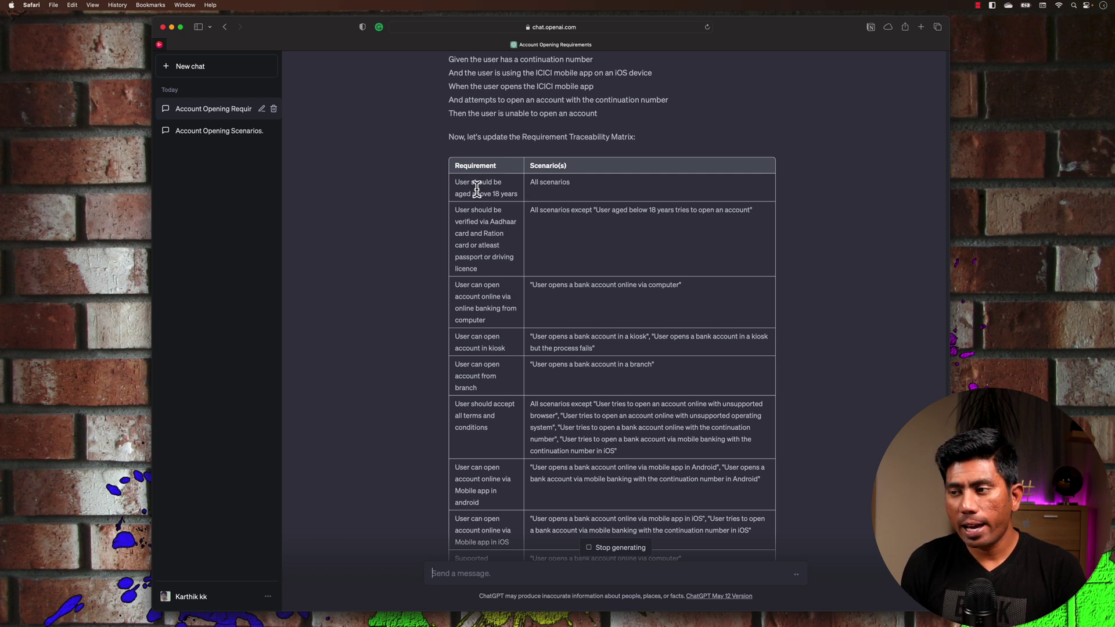
drag(463, 183, 580, 187)
drag(456, 213, 489, 268)
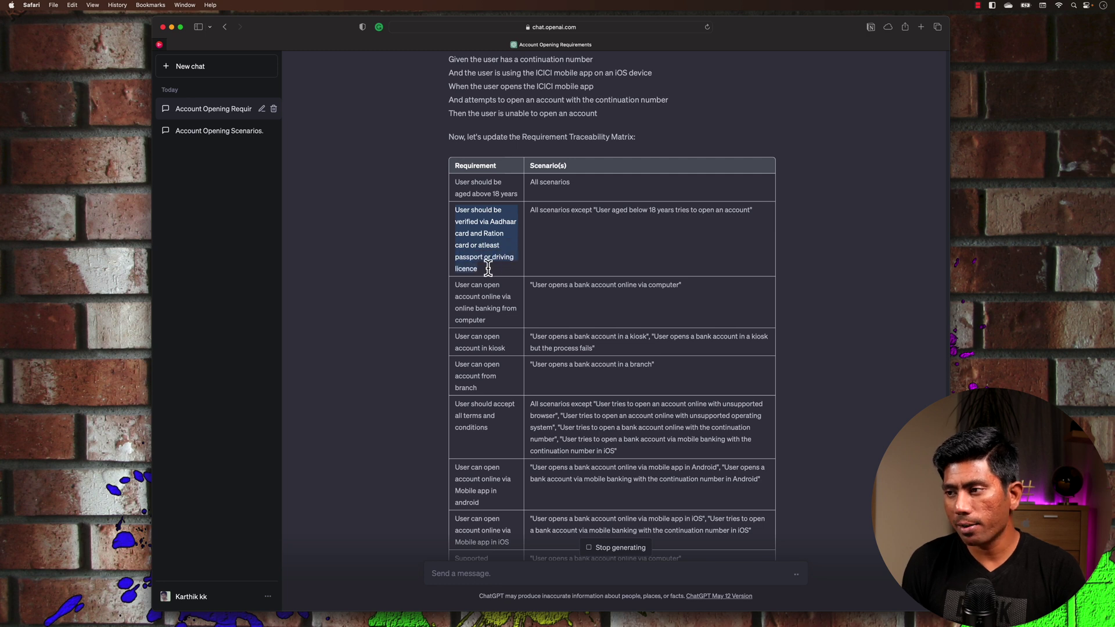
click(583, 217)
drag(529, 212, 749, 213)
click(598, 212)
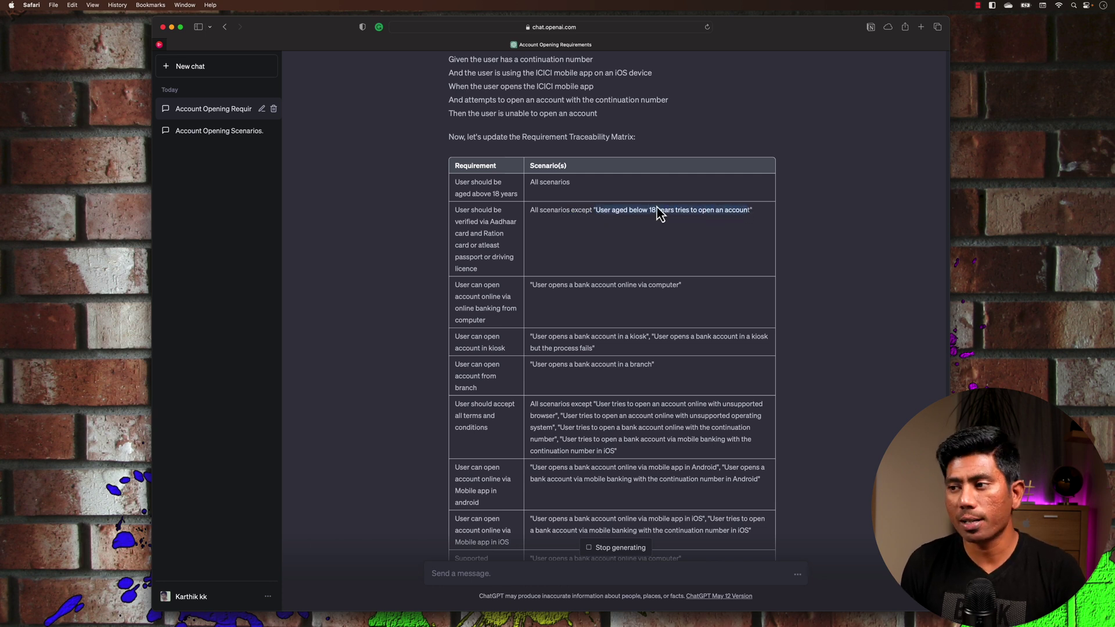
scroll(490, 288, up, 1)
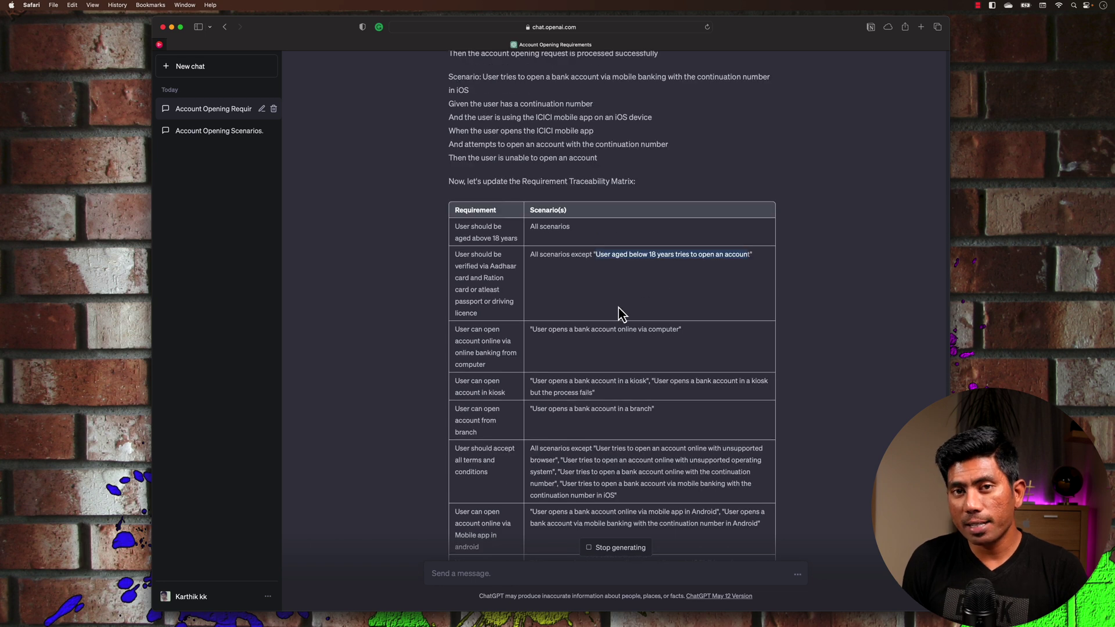
- Scroll to the matrix's final telephone-banking and splash-screen rows and the closing coverage note
scroll(620, 303, up, 1)
scroll(650, 296, down, 2)
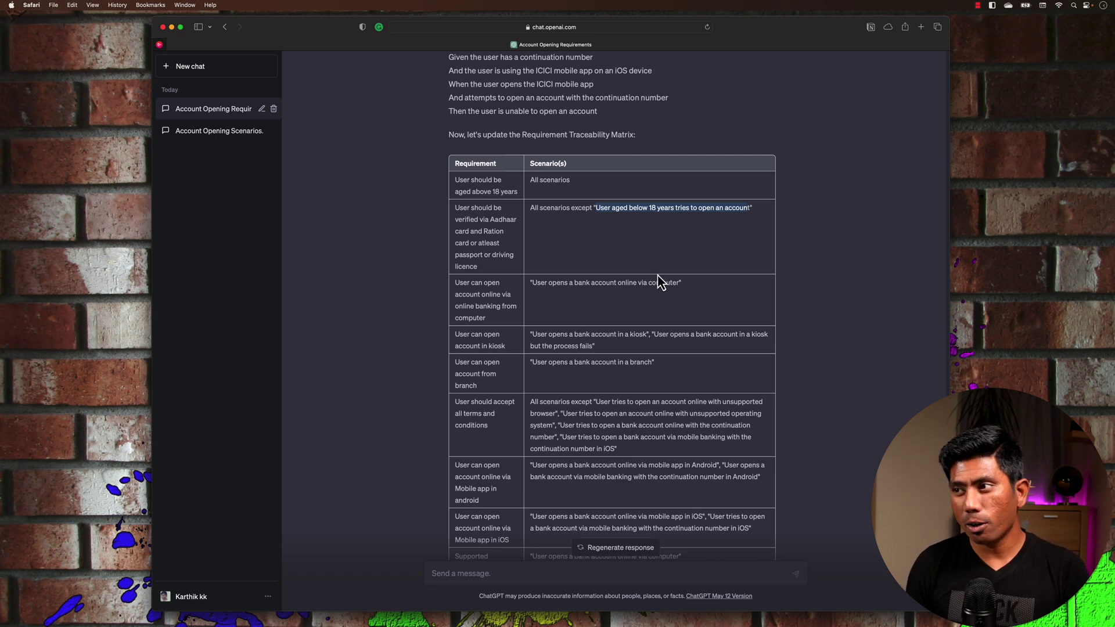
scroll(656, 288, up, 15)
scroll(661, 281, up, 2)
scroll(656, 277, down, 20)
scroll(655, 277, down, 10)
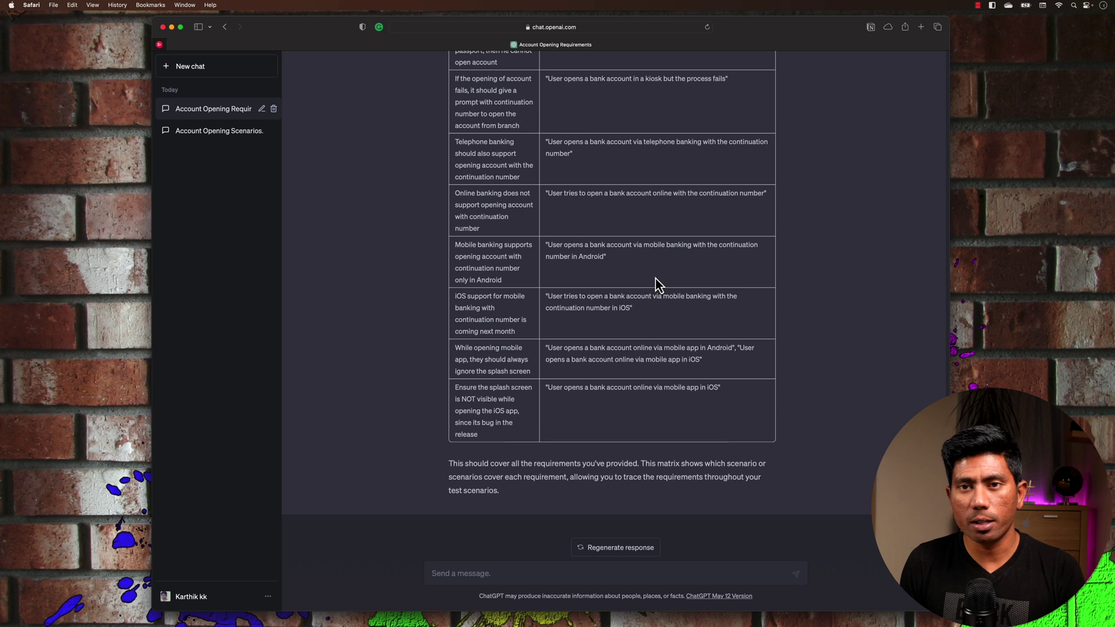
scroll(689, 284, up, 15)
scroll(688, 285, down, 12)
scroll(691, 285, down, 3)
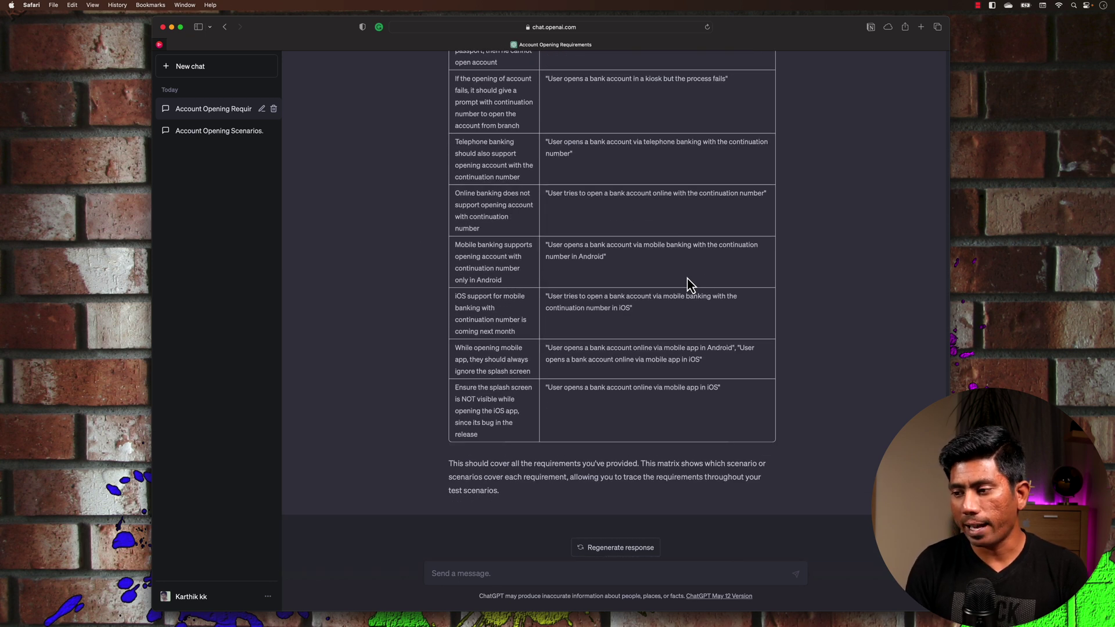
- Ask GPT-4 for more edge cases on the above requirements, with scenarios and a traceability matrix
mouse_move(582, 477)
mouse_down()
mouse_move(774, 485)
mouse_move(519, 522)
mouse_up()
click(499, 517)
text(vast)
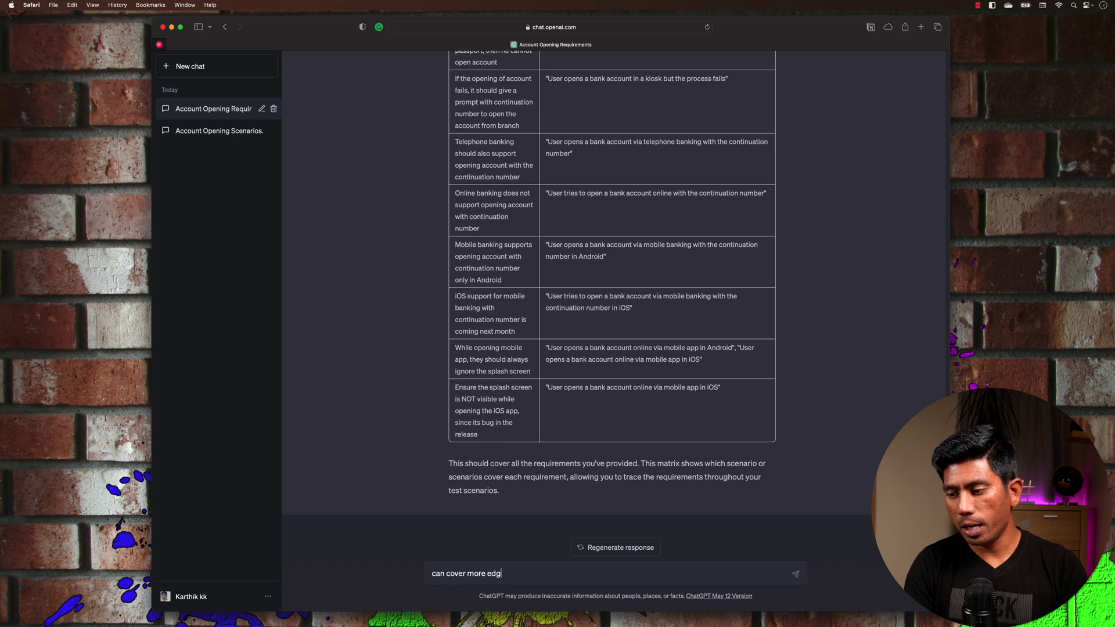
text(above requirement and create scenarios along with requirement tra)
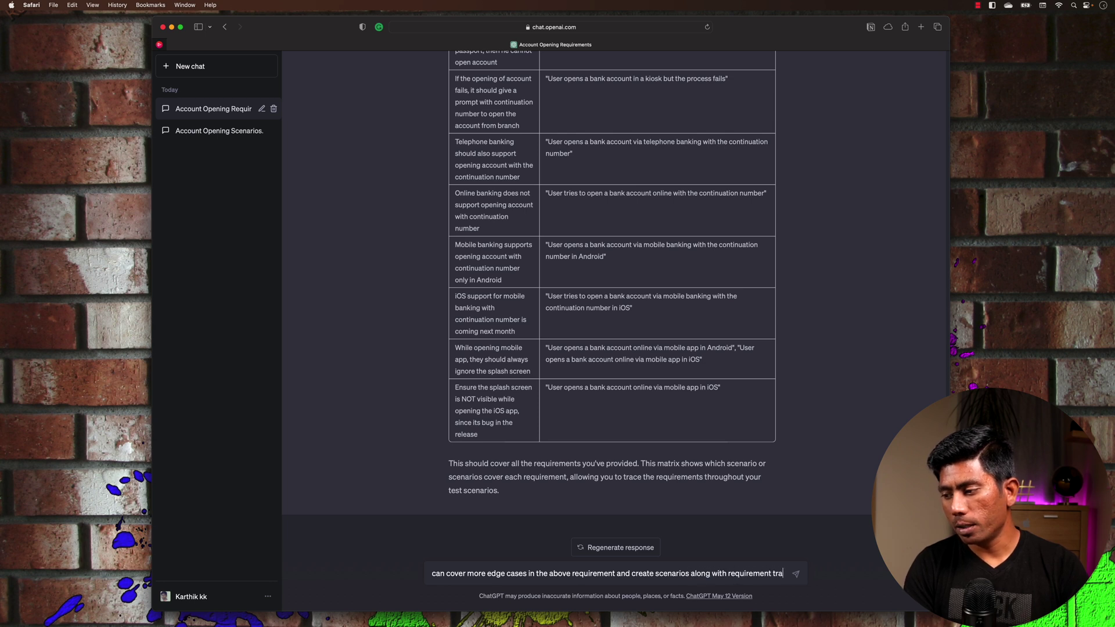
text(bility matrix ?)
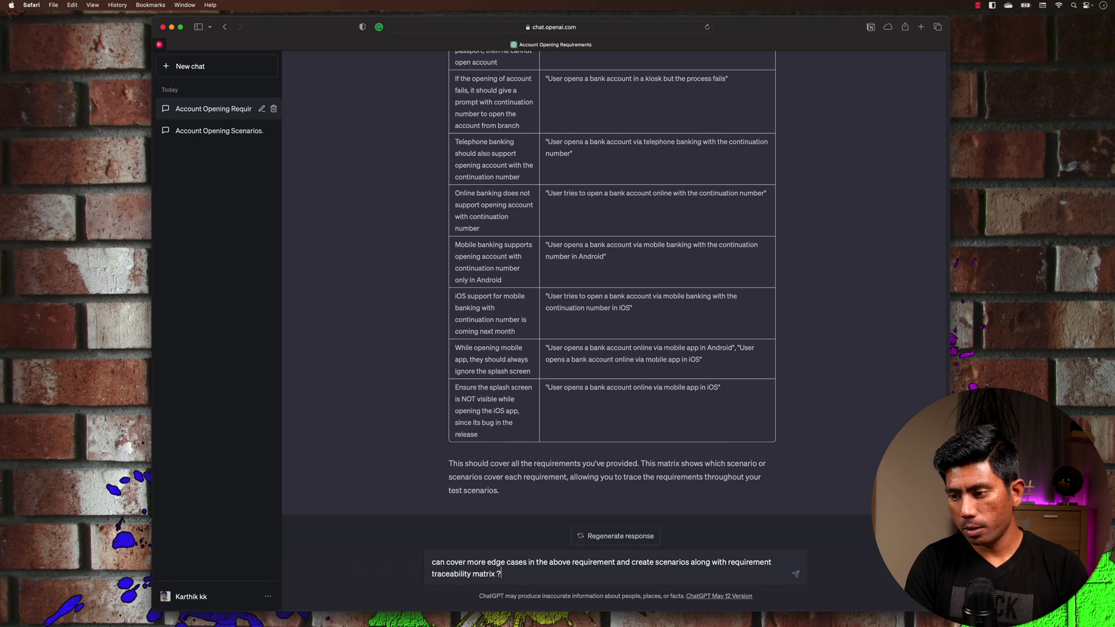
key(Return)
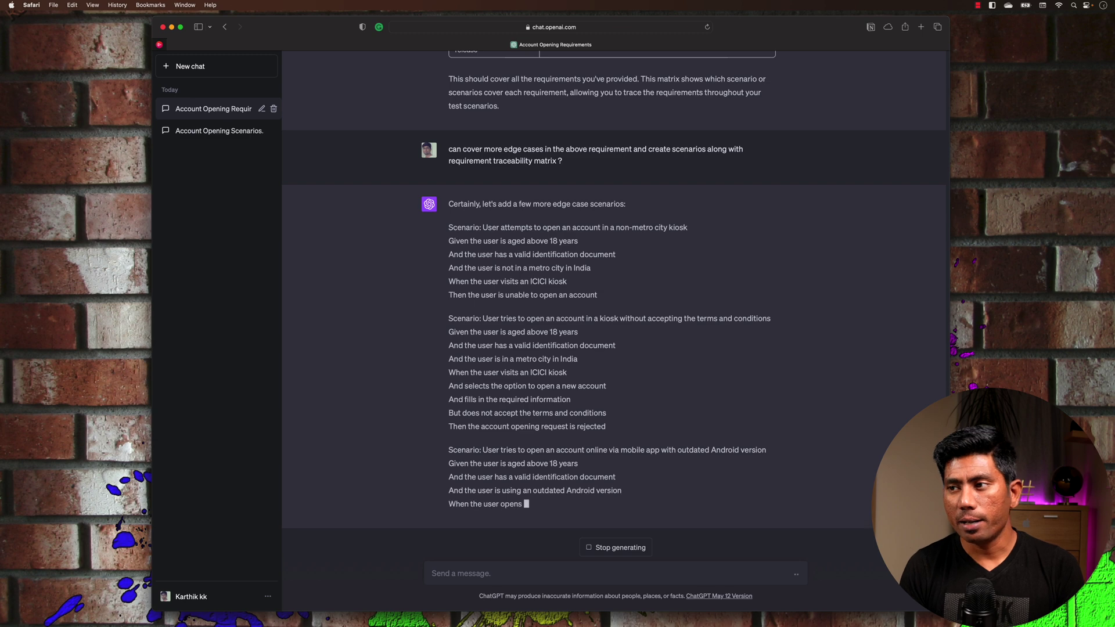
- Scroll up to the original requirements prompt and back down to the new edge-case scenarios
scroll(592, 386, up, 3)
scroll(593, 388, up, 20)
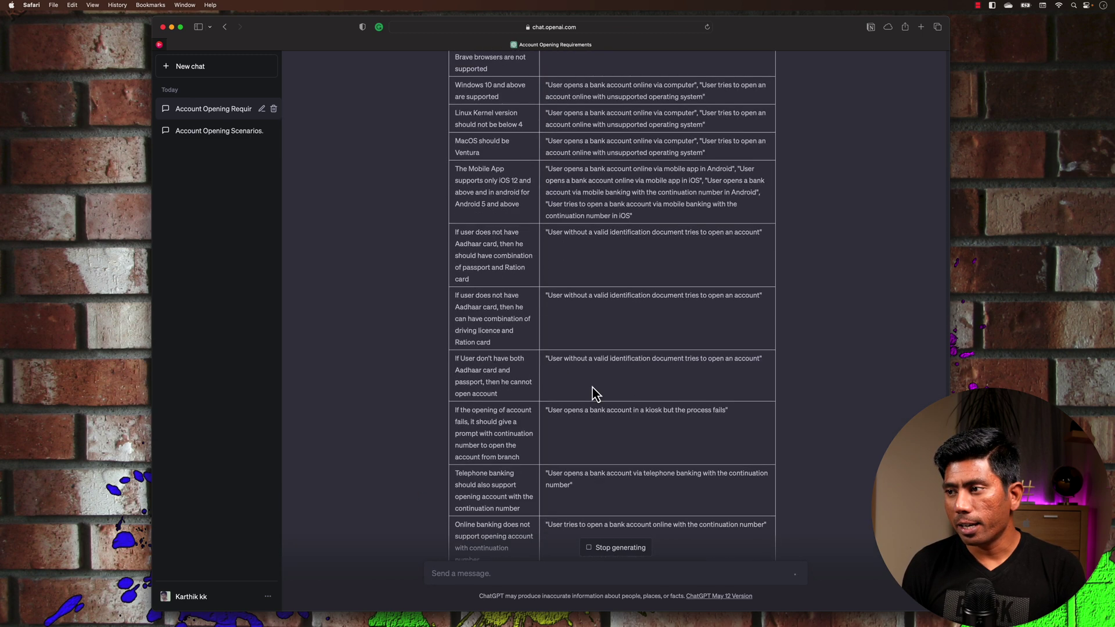
scroll(594, 389, up, 20)
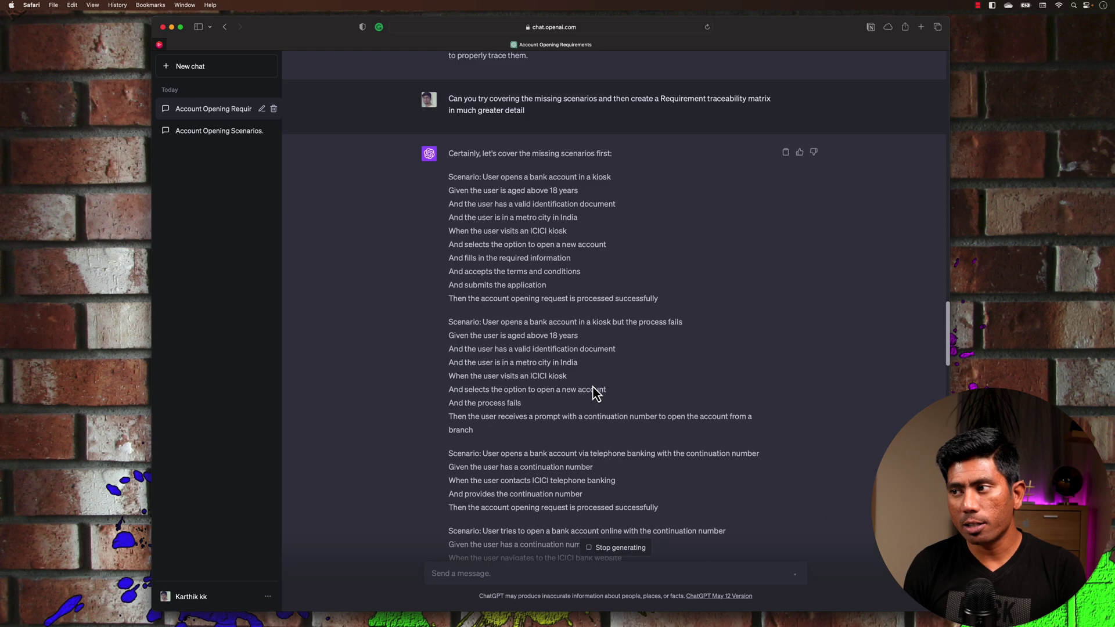
scroll(592, 385, up, 8)
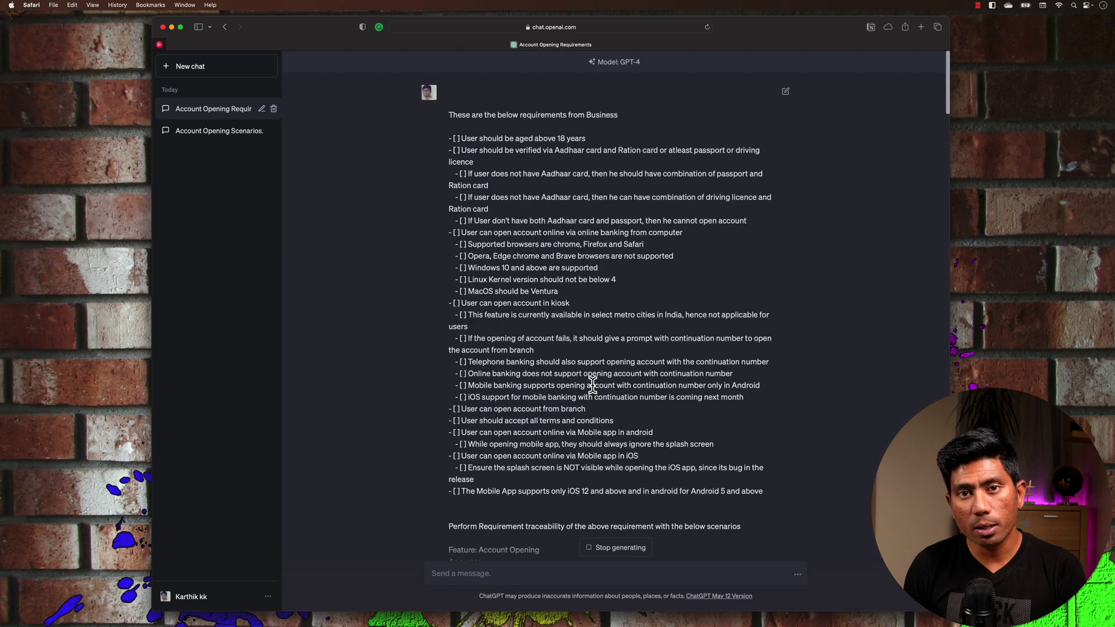
scroll(593, 385, down, 20)
scroll(593, 389, down, 15)
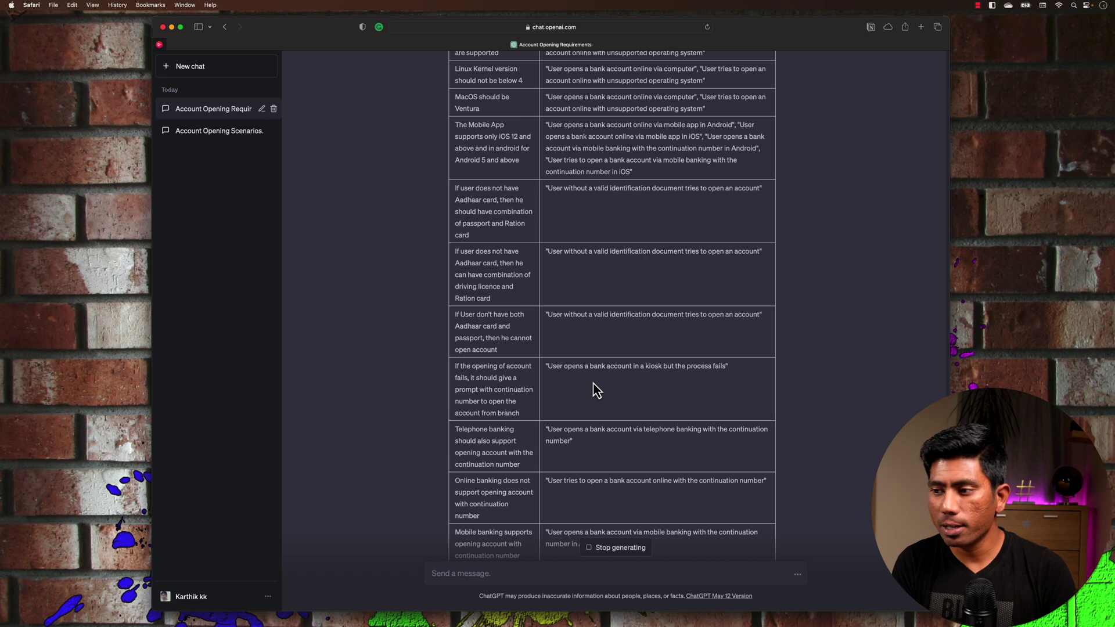
scroll(594, 389, down, 20)
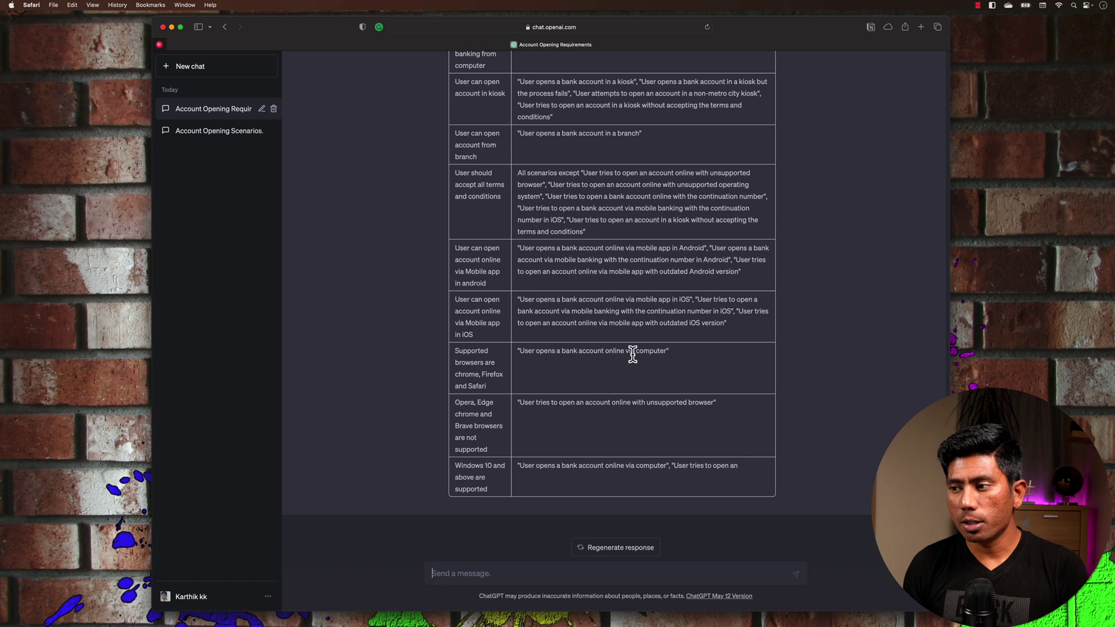
- Review the finished matrix mapping age and identity-verification requirements to the new edge-case scenarios
scroll(629, 351, up, 10)
scroll(632, 347, down, 4)
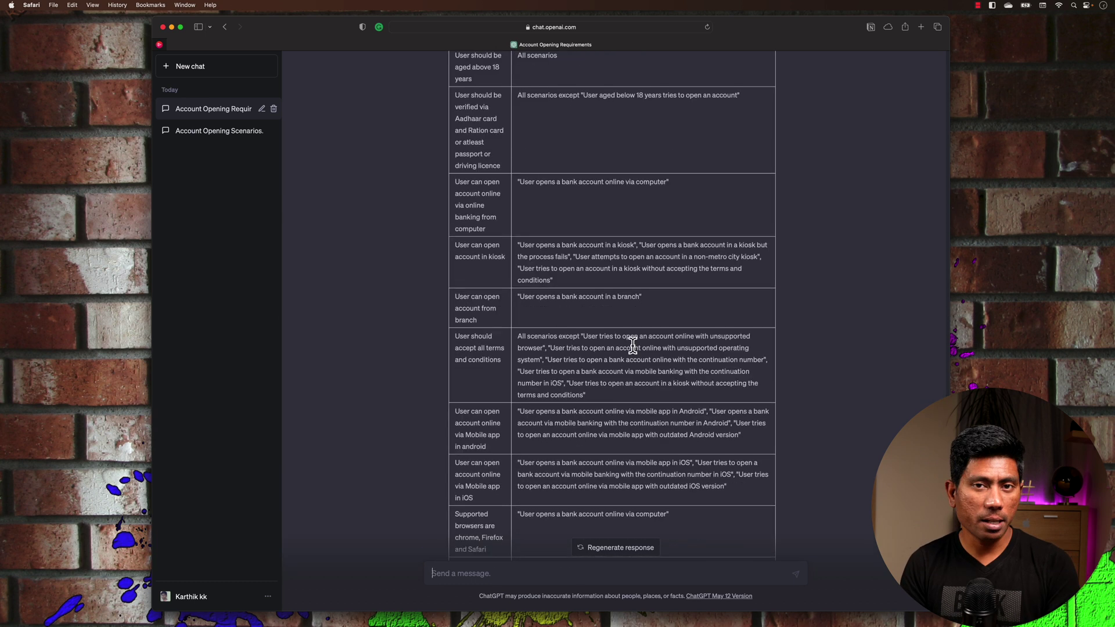